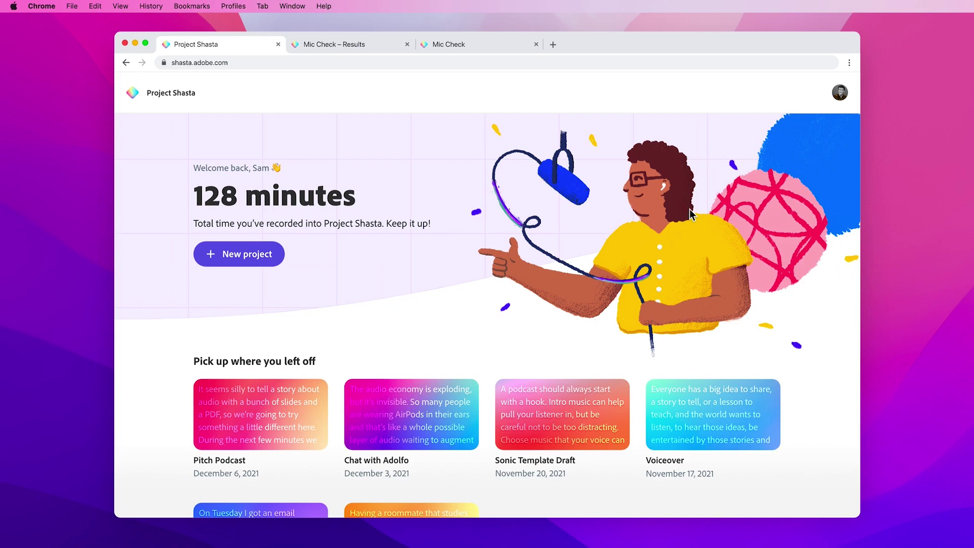
- Close the Mic Check page to show the 'Crisp and clear' results with all four meters passing
{"action": "left_click", "coordinate": [455, 44]}
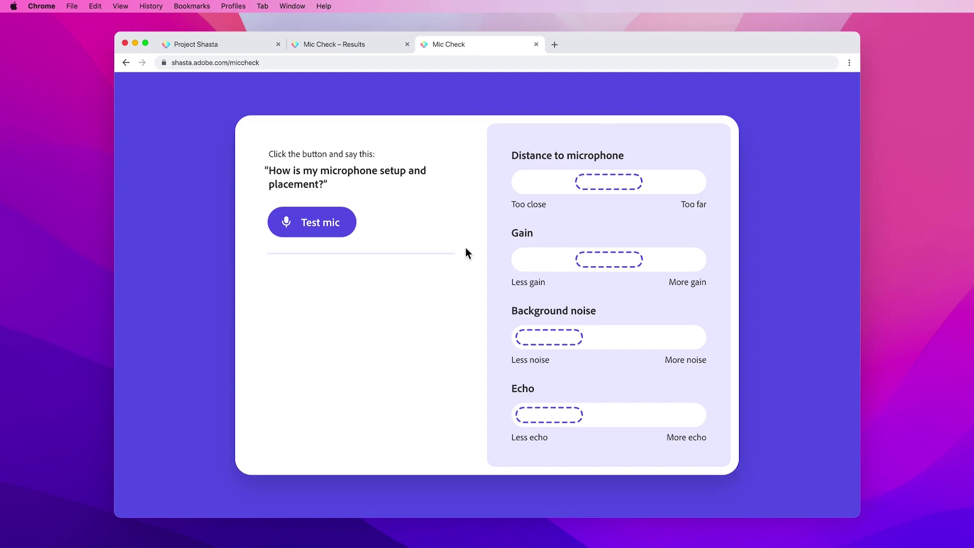
{"action": "left_click", "coordinate": [536, 45]}
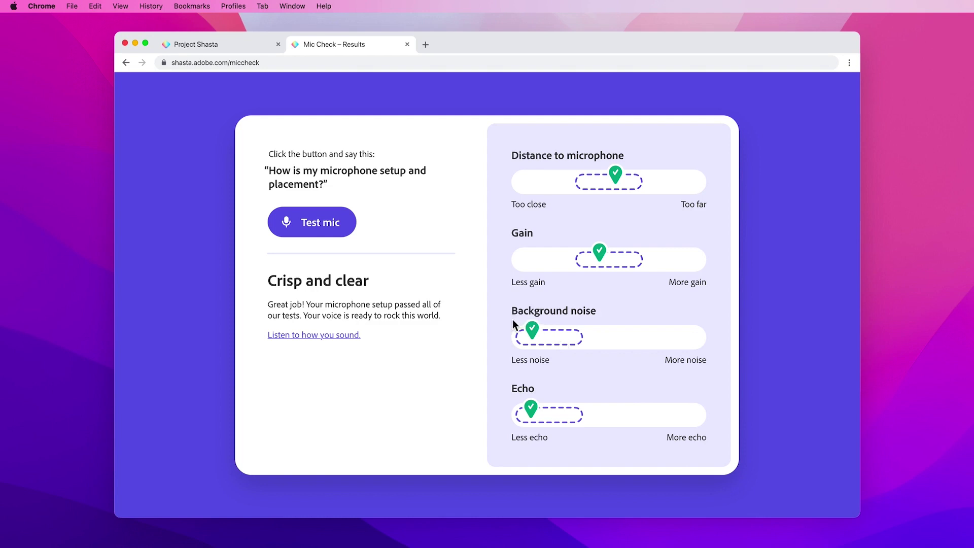
- Close the Mic Check – Results tab and browse the home page's recent projects and templates
{"action": "left_click", "coordinate": [407, 45]}
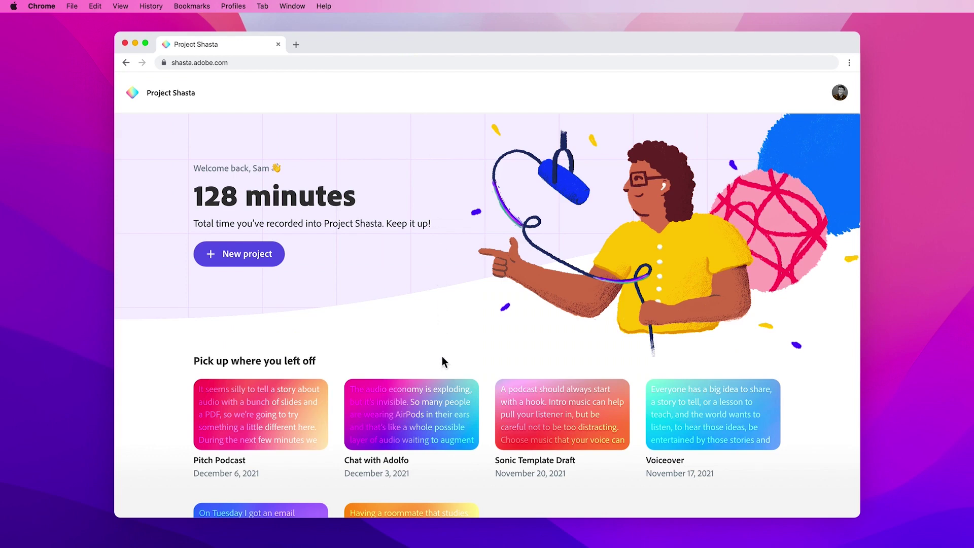
{"action": "scroll", "coordinate": [443, 358], "scroll_direction": "down", "scroll_amount": 5}
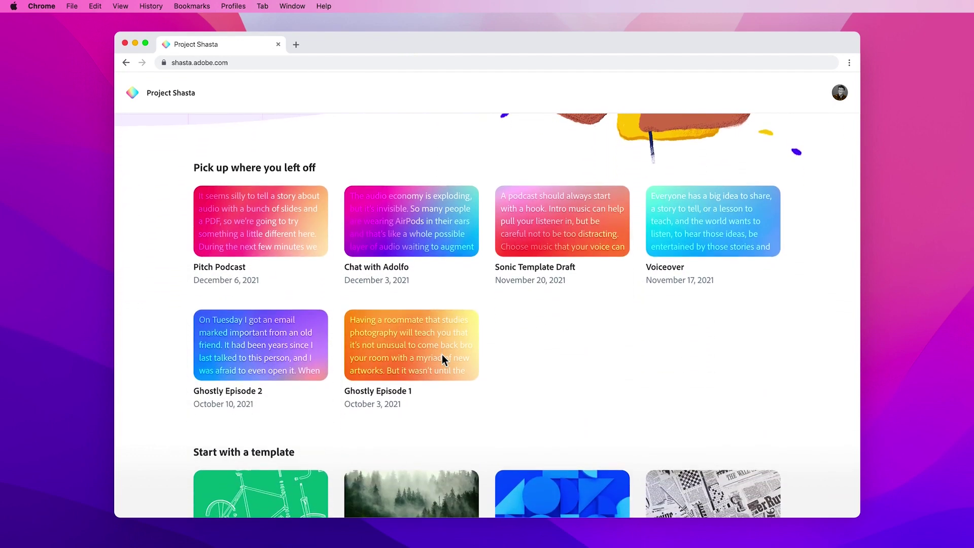
{"action": "scroll", "coordinate": [442, 357], "scroll_direction": "down", "scroll_amount": 4}
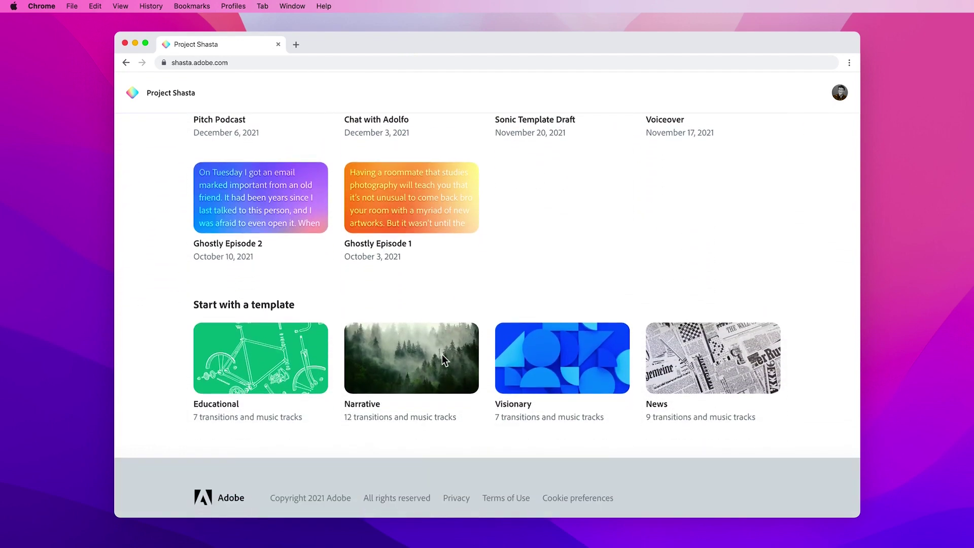
{"action": "scroll", "coordinate": [442, 358], "scroll_direction": "up", "scroll_amount": 7}
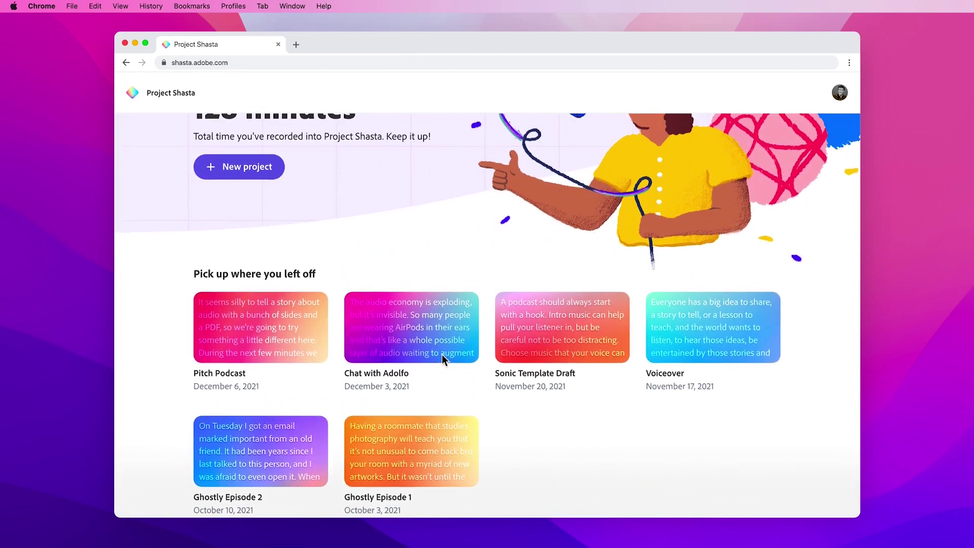
{"action": "scroll", "coordinate": [442, 354], "scroll_direction": "up", "scroll_amount": 2}
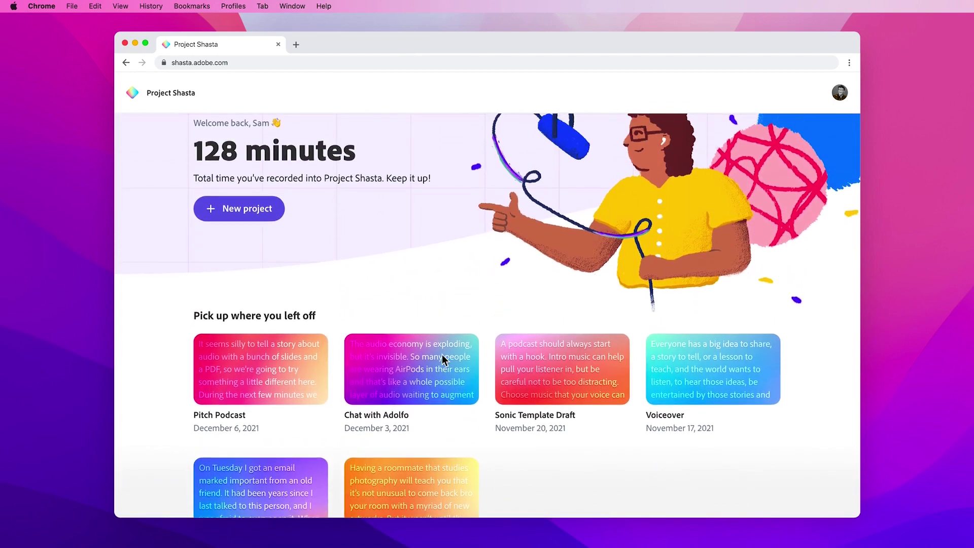
- Create a new project named 'Sonic Fluorescence – Ep 1' and start recording the intro
{"action": "left_click", "coordinate": [270, 210]}
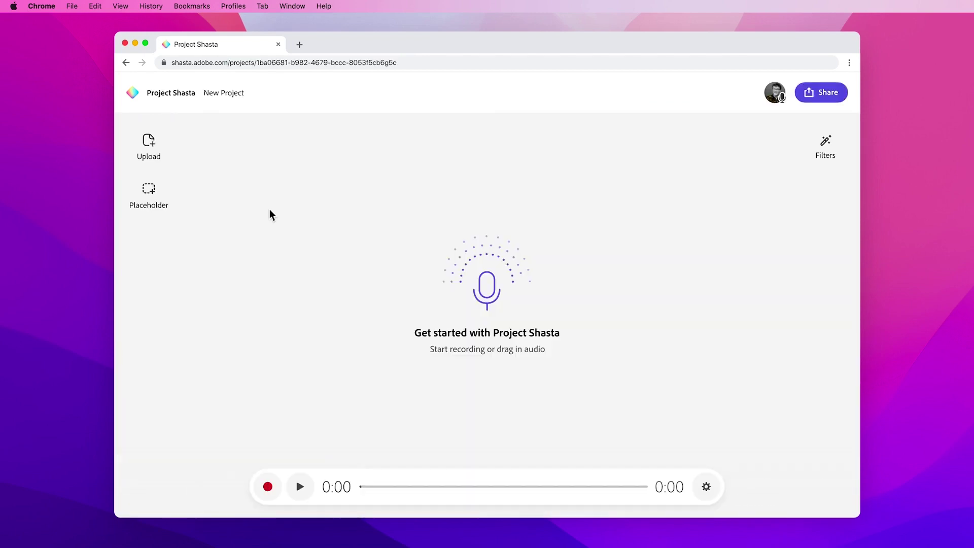
{"action": "left_click", "coordinate": [240, 93]}
{"action": "type", "text": "Sonic Fluorescence -"}
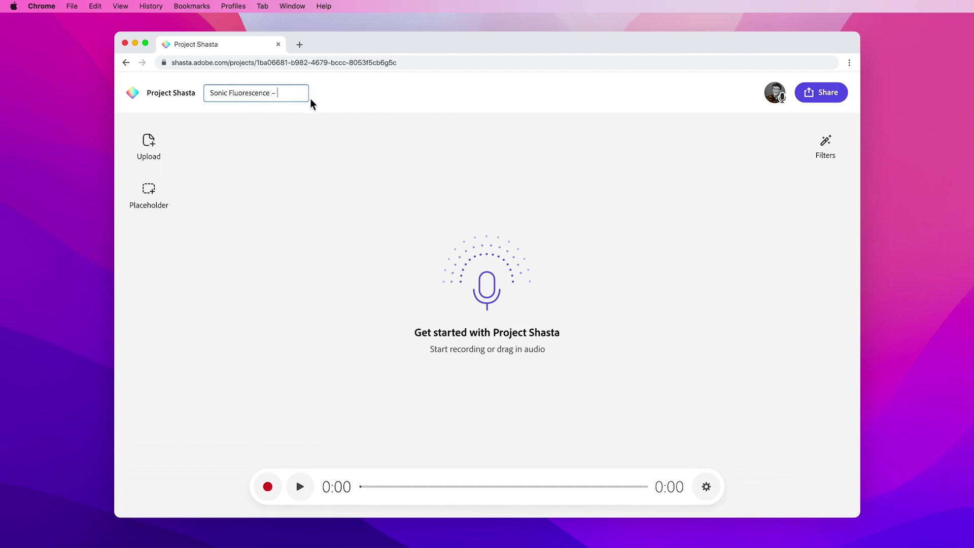
{"action": "key", "text": "Return"}
{"action": "left_click", "coordinate": [267, 486]}
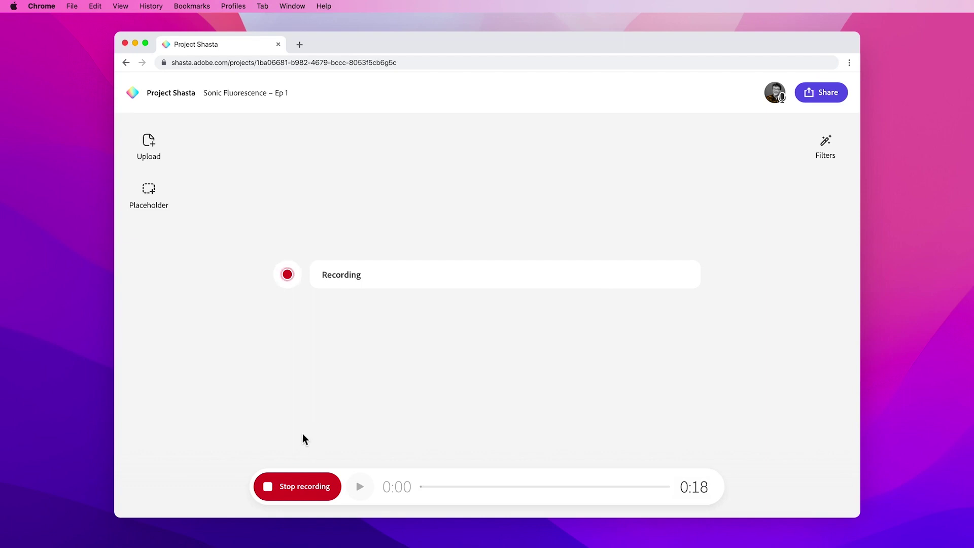
- Stop the intro recording, leaving a 0:16 transcribed clip starting 'Here we go'
{"action": "left_click", "coordinate": [288, 488]}
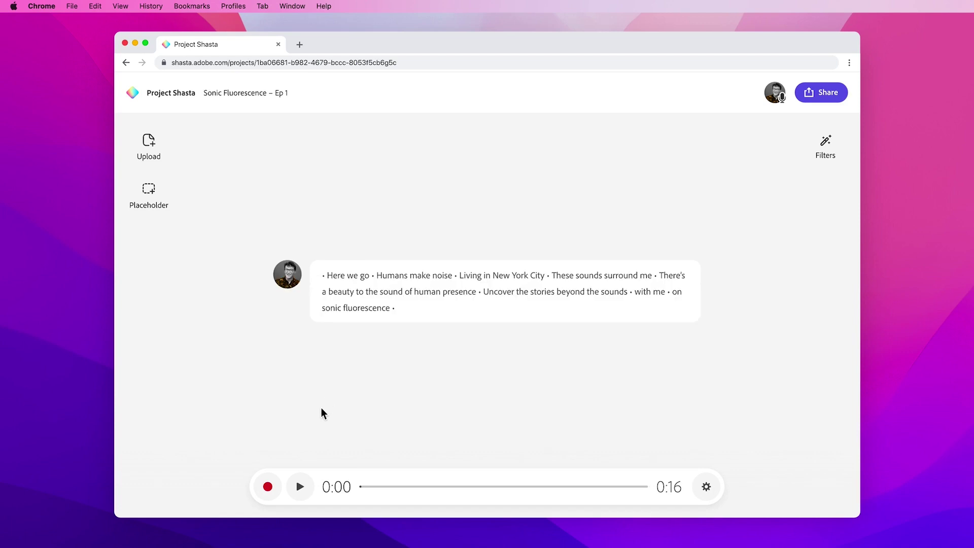
- Play back the intro, then delete 'Here we go' so the clip opens with 'Humans make noise' at 0:13
{"action": "left_click", "coordinate": [300, 488]}
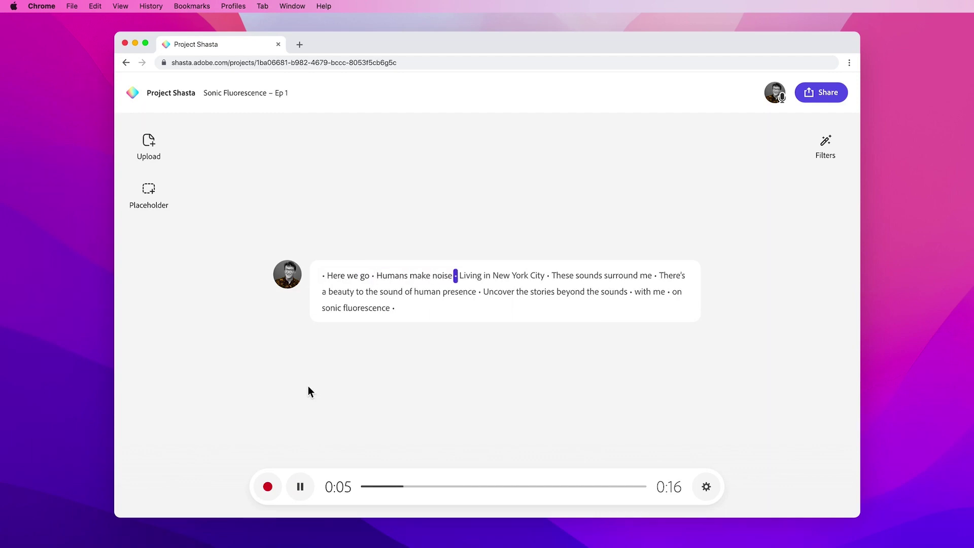
{"action": "left_click", "coordinate": [300, 486]}
{"action": "left_click_drag", "start_coordinate": [323, 276], "coordinate": [390, 277]}
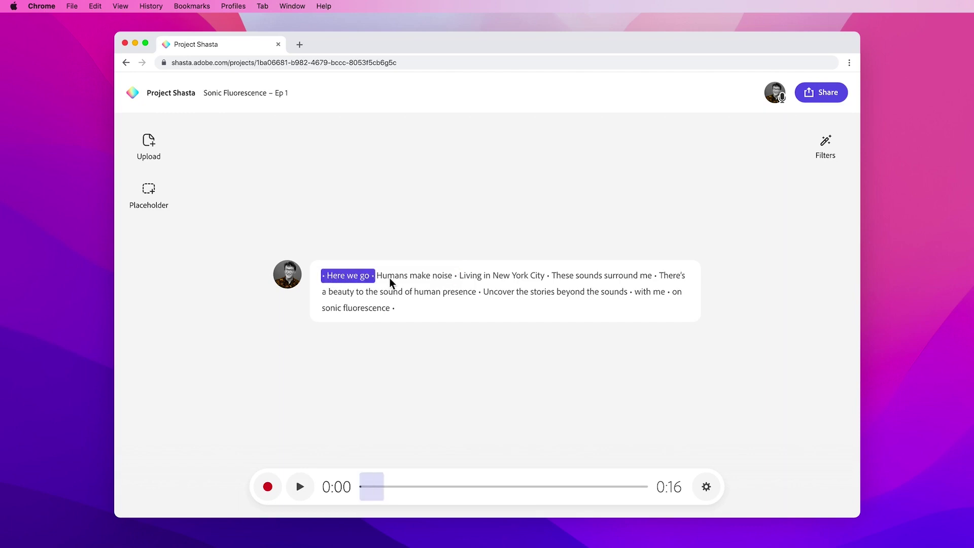
{"action": "key", "text": "BackSpace"}
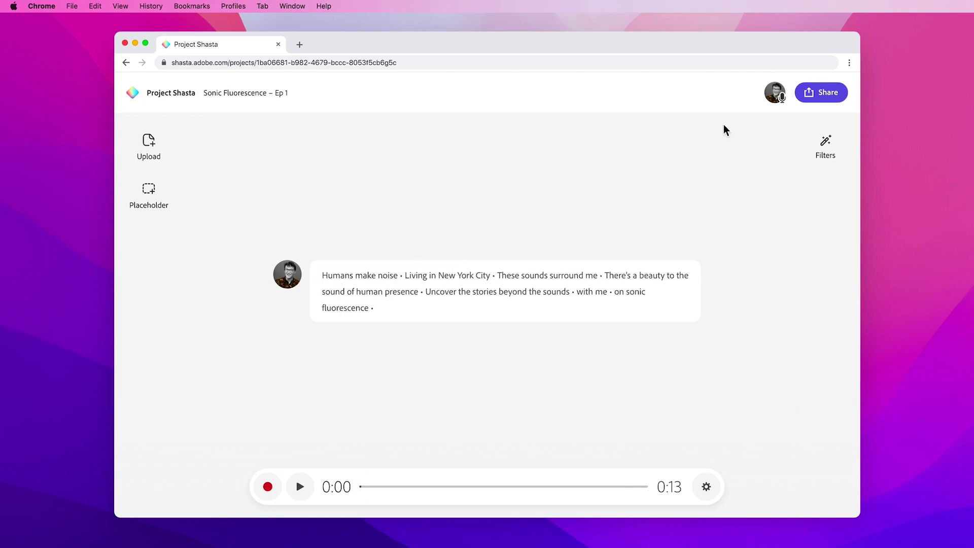
- Share the project by inviting the guest's e-mail address as a recording guest, then dismiss the dialog
{"action": "left_click", "coordinate": [806, 94]}
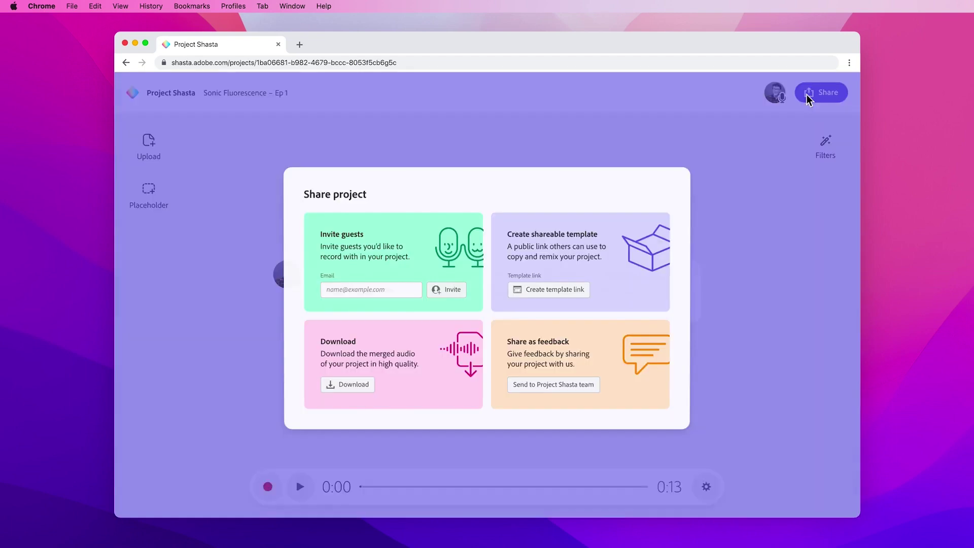
{"action": "left_click", "coordinate": [399, 293]}
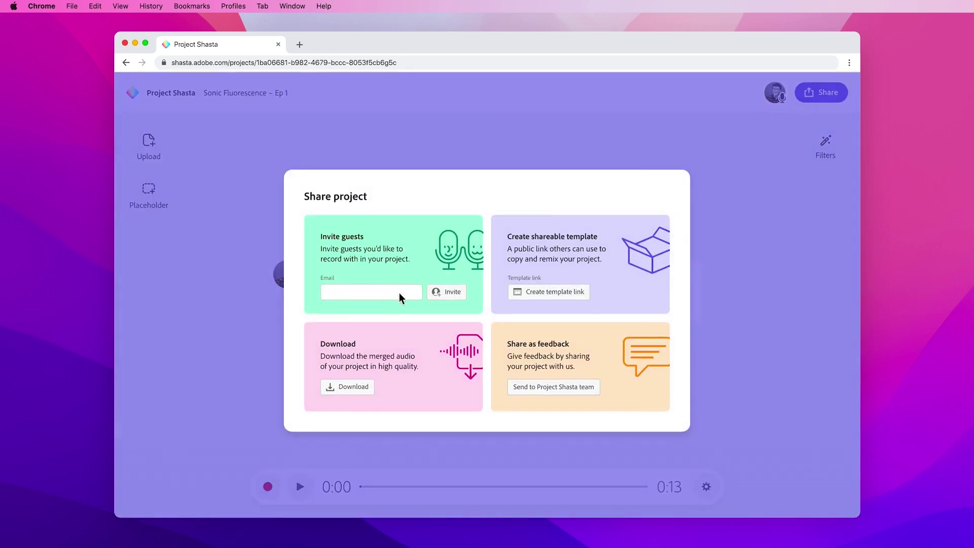
{"action": "left_click", "coordinate": [445, 292]}
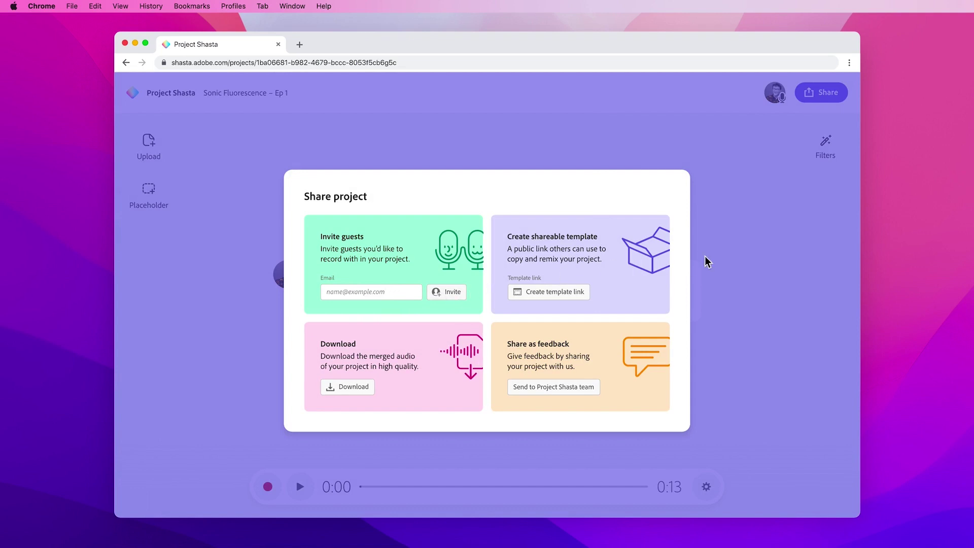
{"action": "left_click", "coordinate": [732, 258]}
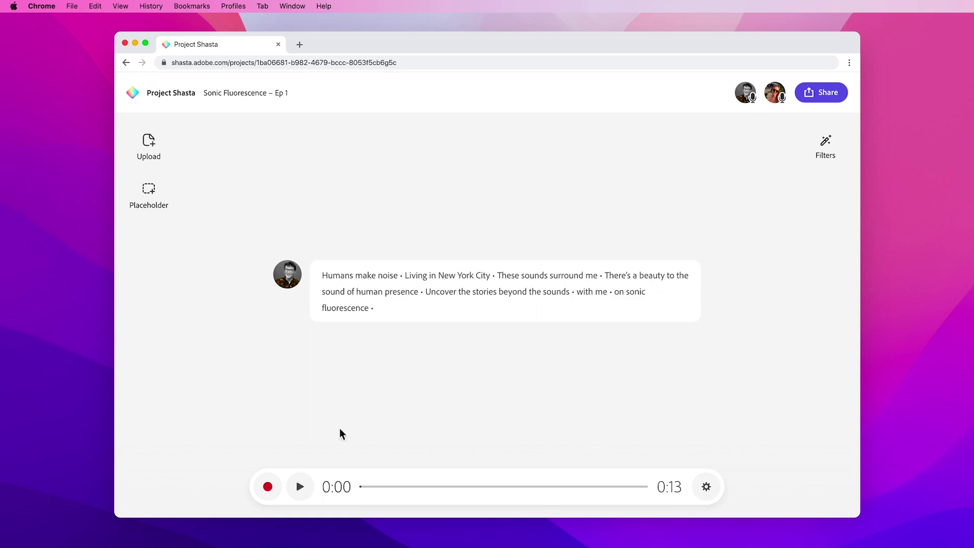
- Record the two-person conversation with the guest, extending the episode to 0:43
{"action": "left_click", "coordinate": [267, 486]}
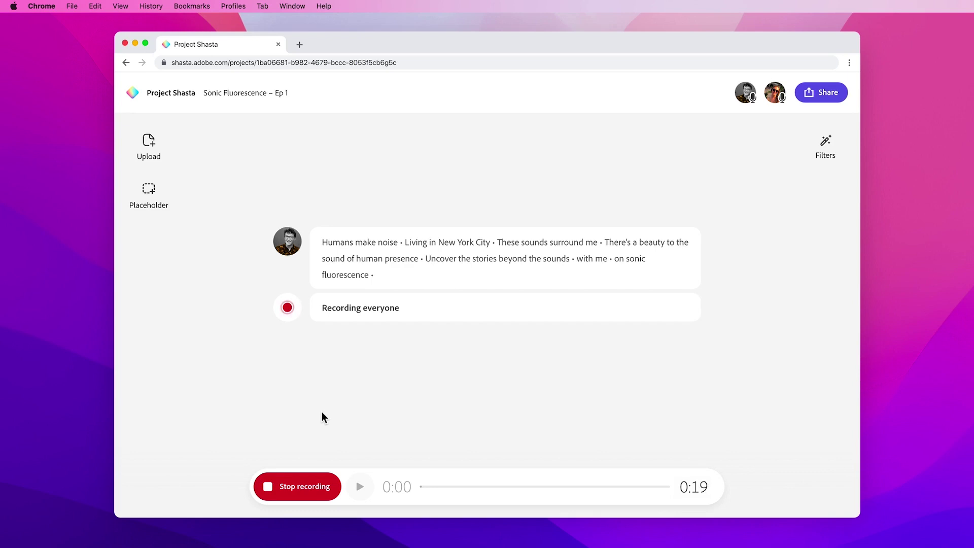
{"action": "left_click", "coordinate": [296, 483]}
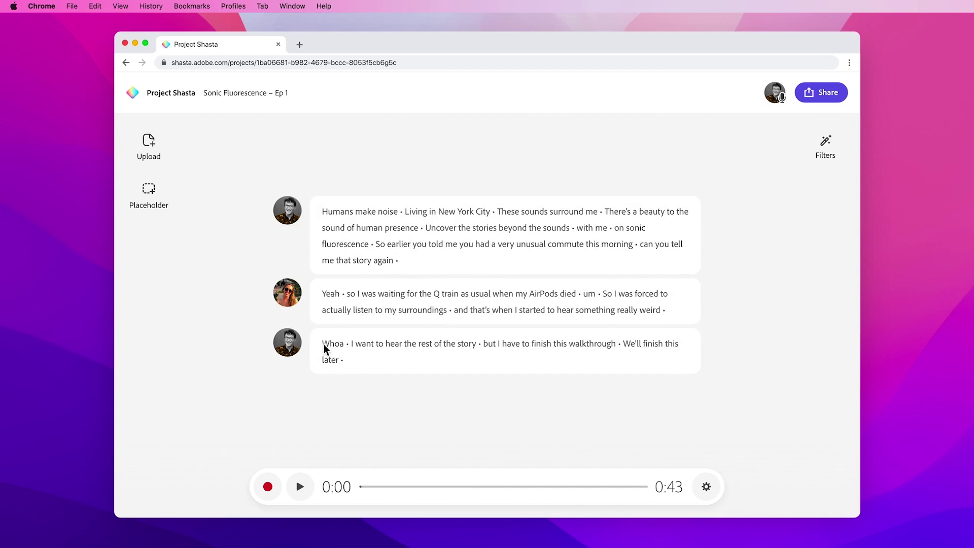
- Delete the host's 'Whoa … We'll finish this later' paragraph, cutting the episode to 0:31
{"action": "left_click_drag", "start_coordinate": [323, 344], "coordinate": [451, 372]}
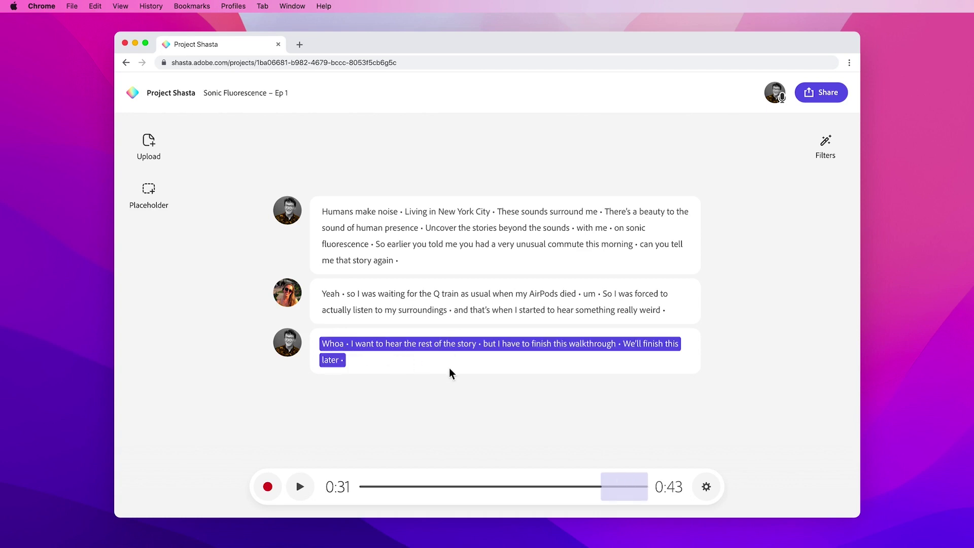
{"action": "key", "text": "BackSpace"}
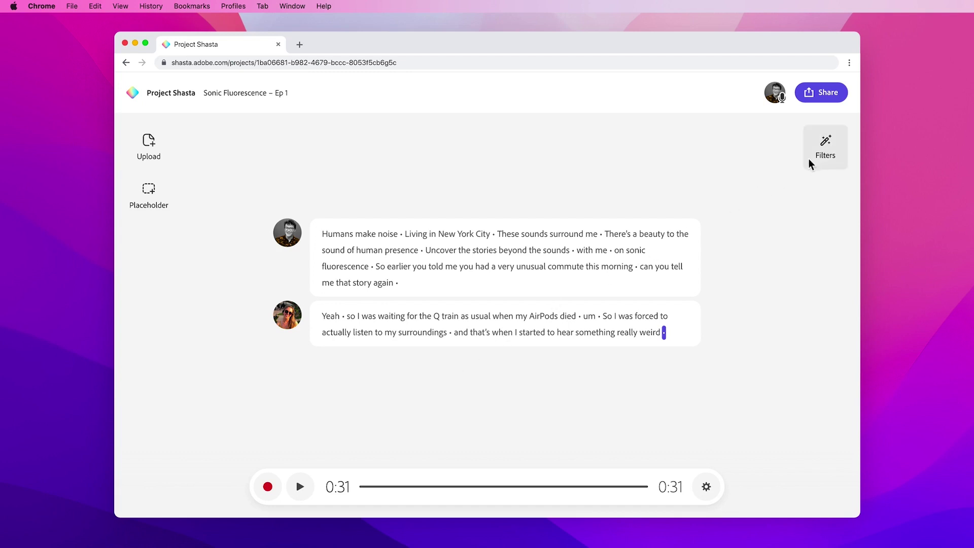
- Switch on the Enhance speech filter, compare the guest's answer before and after, then close Filters
{"action": "left_click", "coordinate": [835, 152]}
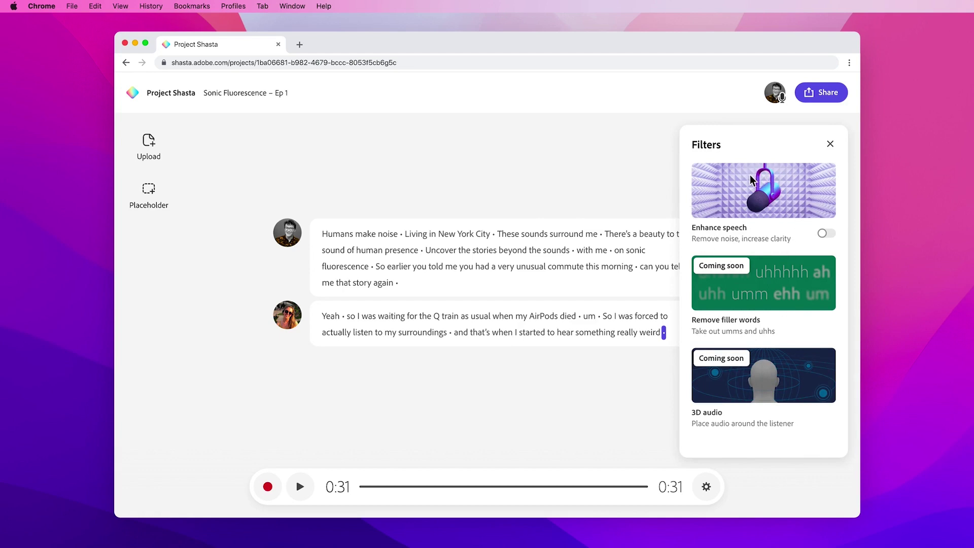
{"action": "left_click", "coordinate": [328, 317]}
{"action": "left_click", "coordinate": [301, 487]}
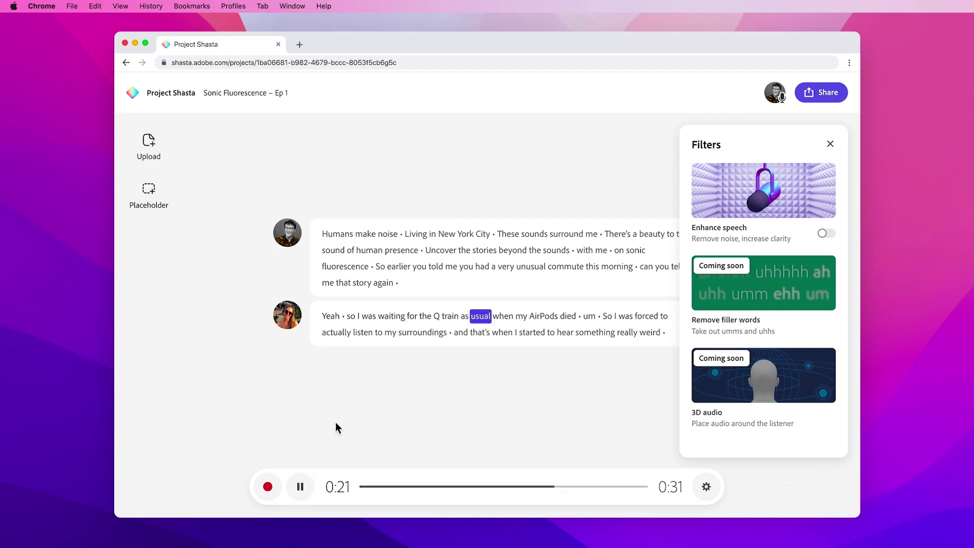
{"action": "left_click", "coordinate": [300, 486]}
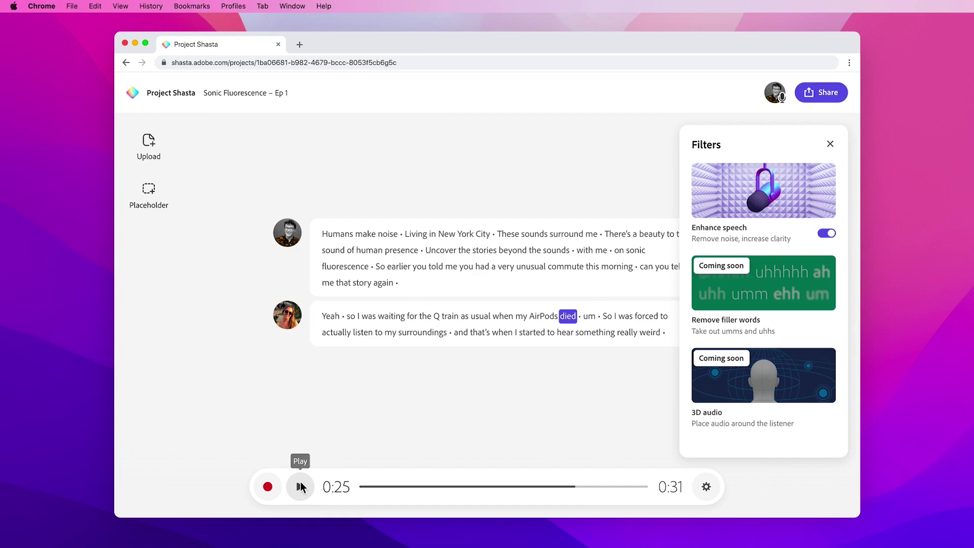
{"action": "left_click", "coordinate": [299, 486]}
{"action": "left_click", "coordinate": [830, 144]}
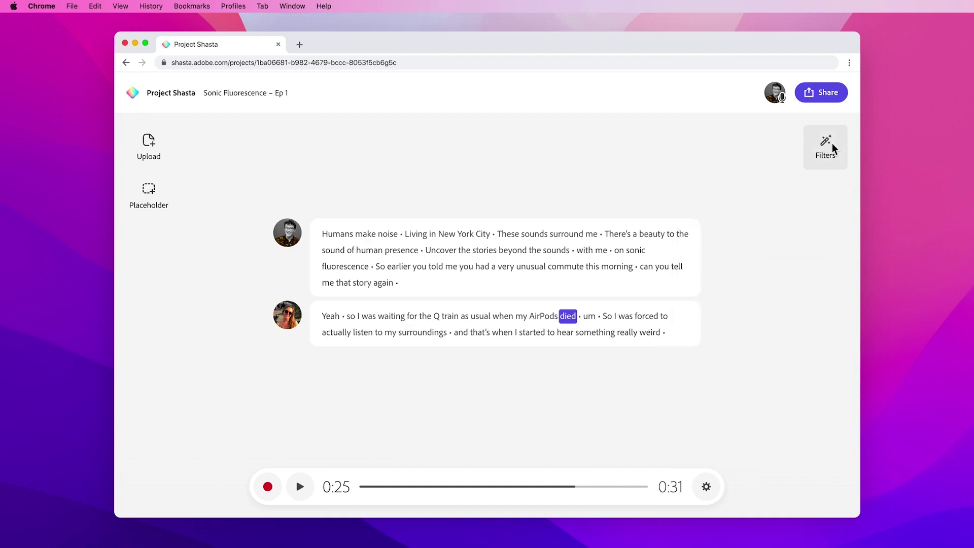
- Add a placeholder at the transcript's end with a note to record the rest of the guest's story
{"action": "left_click", "coordinate": [664, 333]}
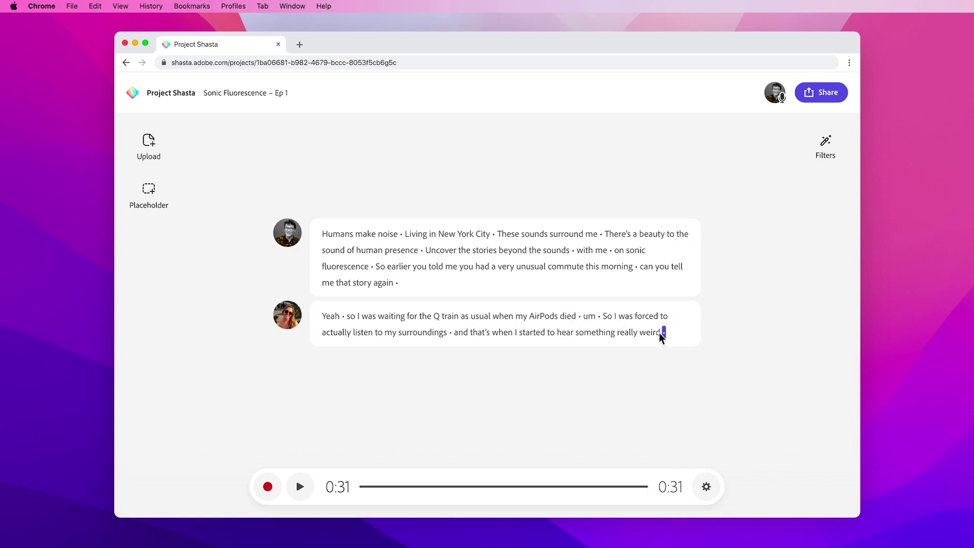
{"action": "left_click", "coordinate": [160, 202]}
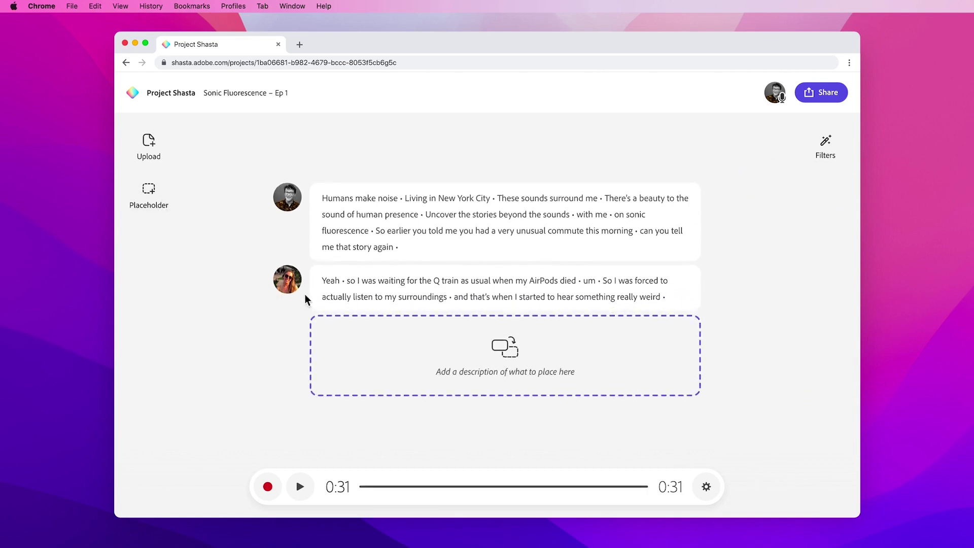
{"action": "left_click", "coordinate": [539, 378]}
{"action": "type", "text": "Record rest of Caitlyn's story"}
{"action": "key", "text": "Return"}
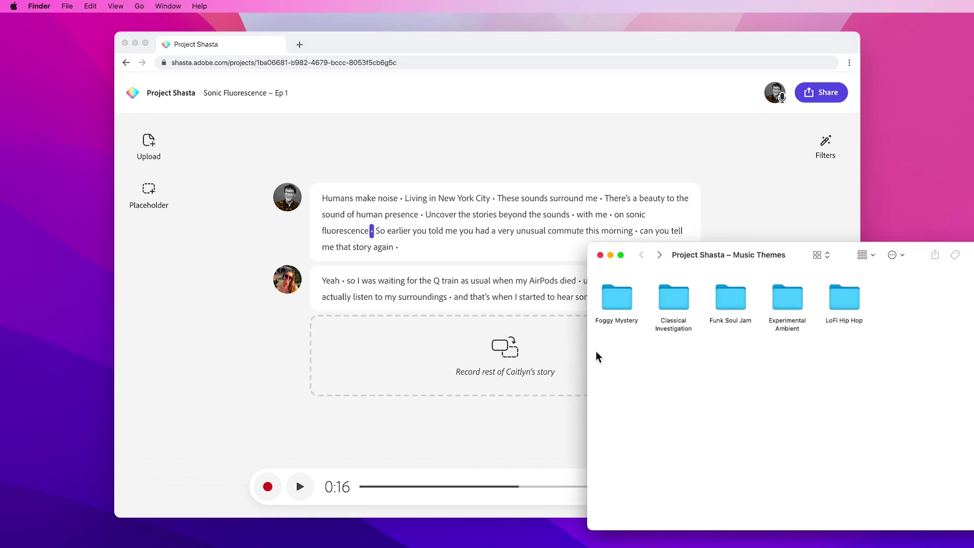
- Place LowEnergy-LongIntro-ExperimentalAmbient.wav from Experimental Ambient > 02 Long intros after 'sonic fluorescence'
{"action": "double_click", "coordinate": [793, 303]}
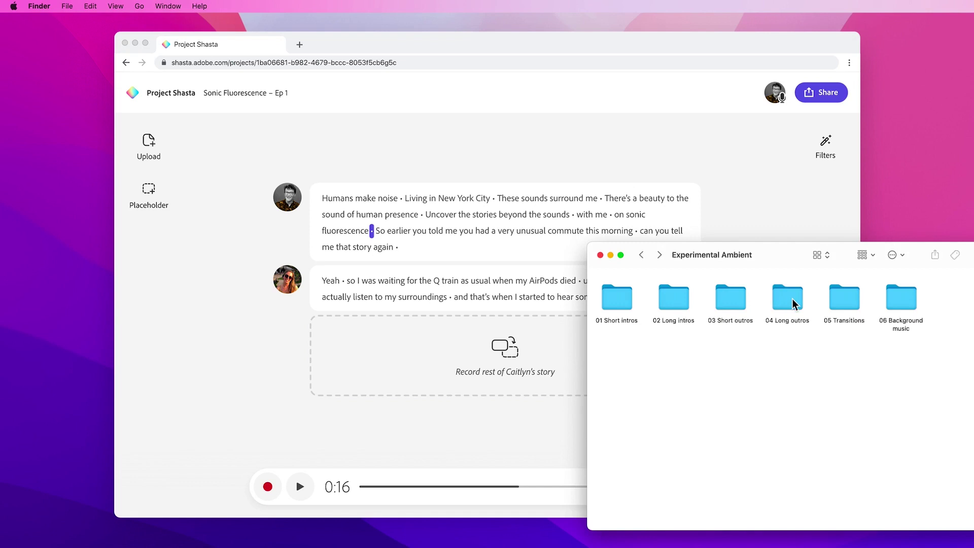
{"action": "double_click", "coordinate": [675, 301]}
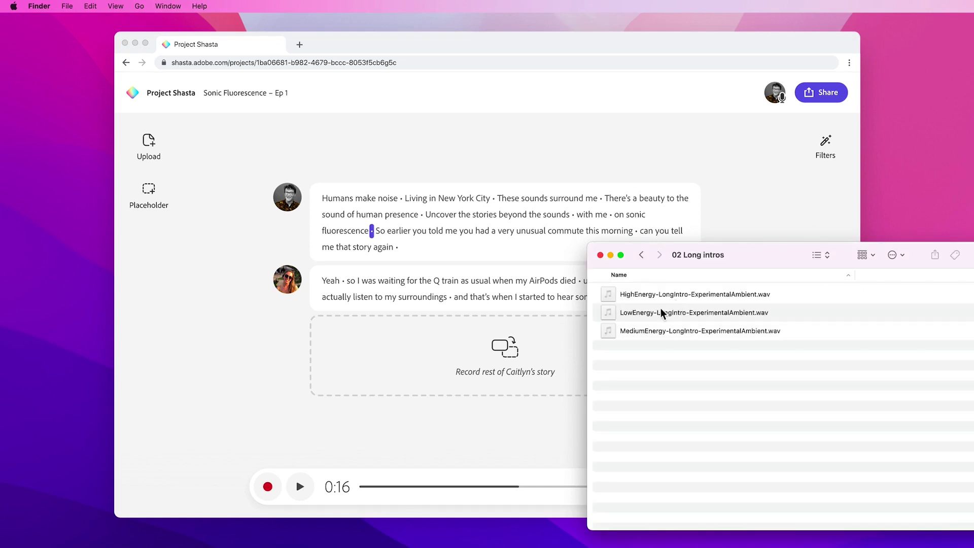
{"action": "left_click", "coordinate": [660, 313]}
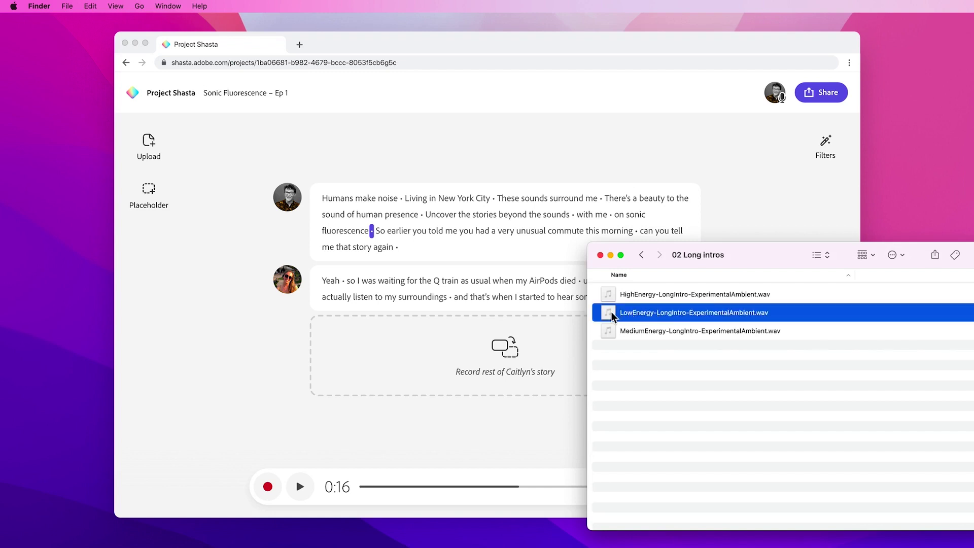
{"action": "left_click_drag", "start_coordinate": [612, 313], "coordinate": [374, 237]}
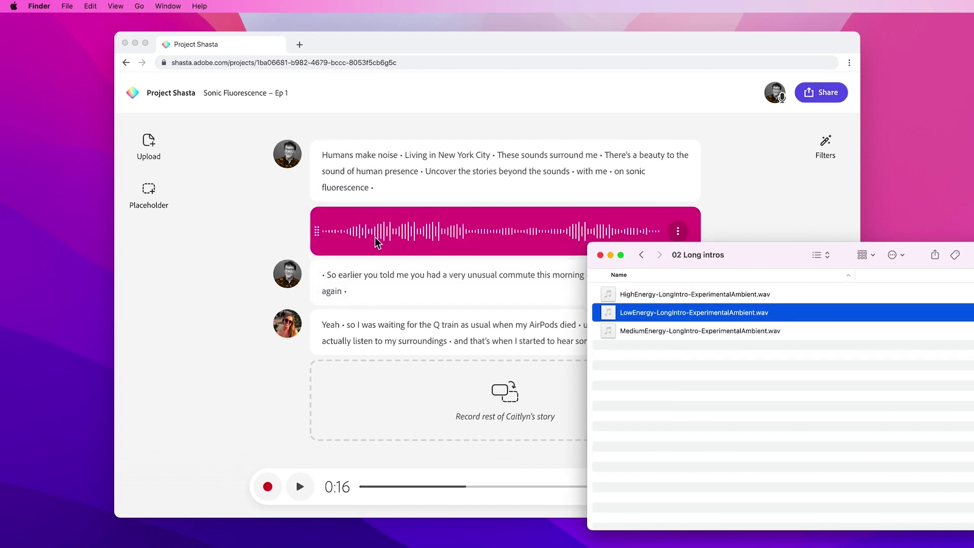
- Hide Finder, play from the word 'on' into the music clip, then show the clip's options
{"action": "key", "text": "super+h"}
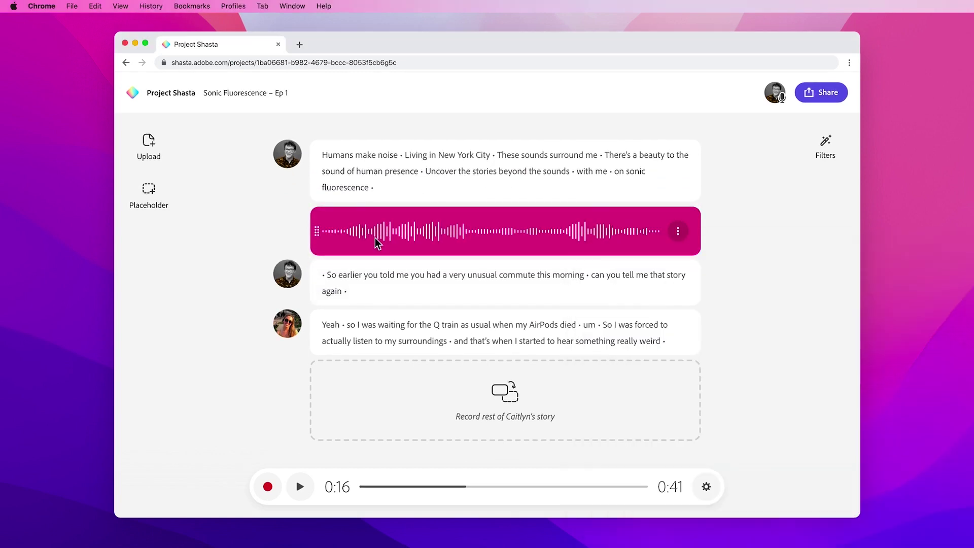
{"action": "left_click", "coordinate": [616, 173]}
{"action": "key", "text": "space"}
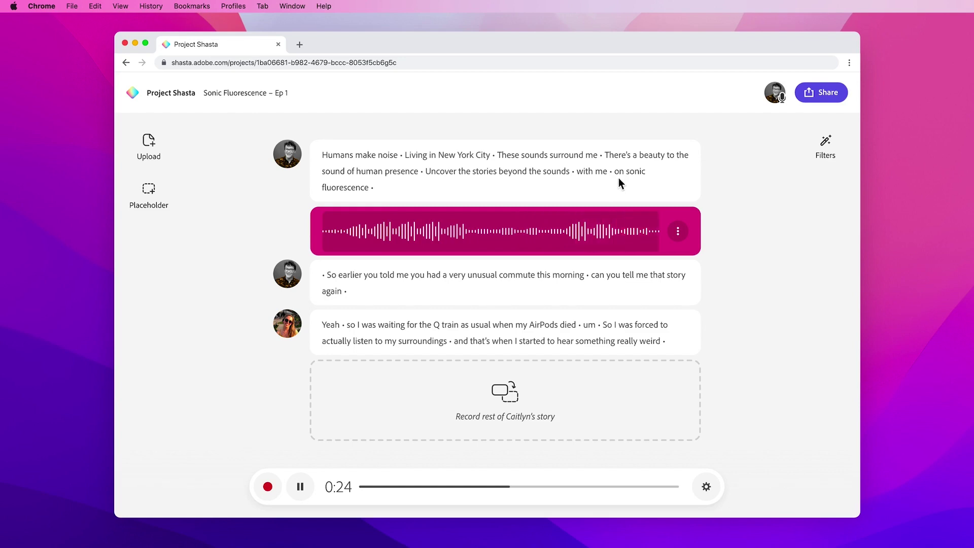
{"action": "left_click", "coordinate": [678, 231]}
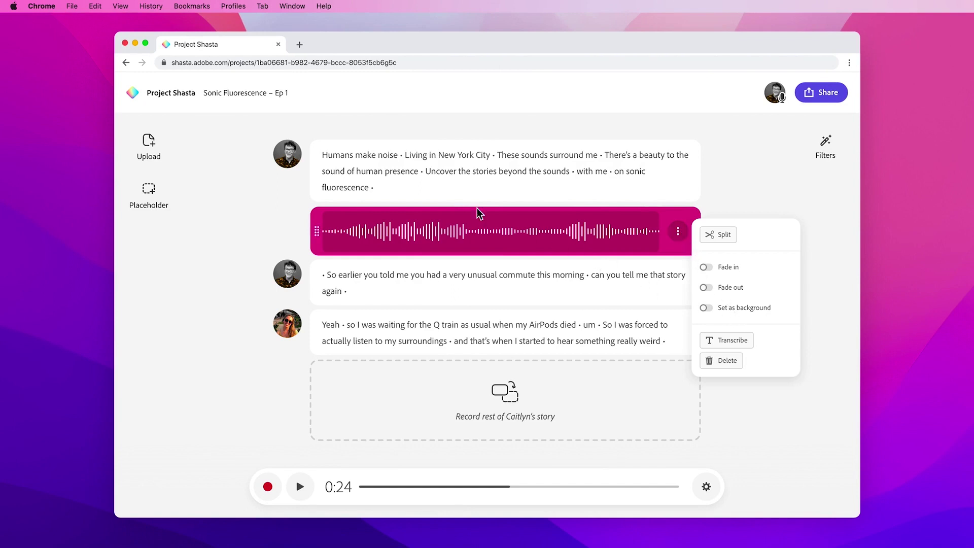
- Reset playback to the episode start and bring up the Share project dialog, closing and reopening it
{"action": "double_click", "coordinate": [337, 156]}
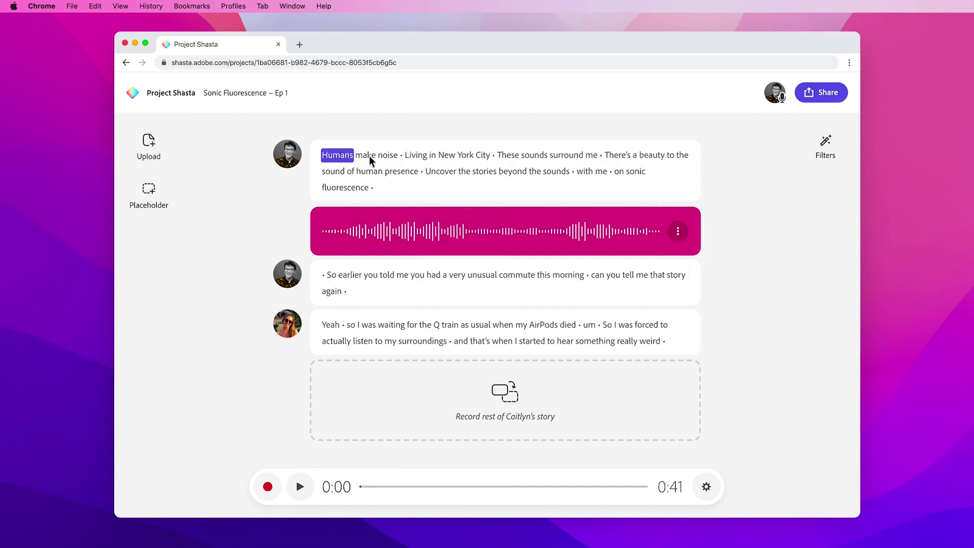
{"action": "left_click", "coordinate": [817, 98]}
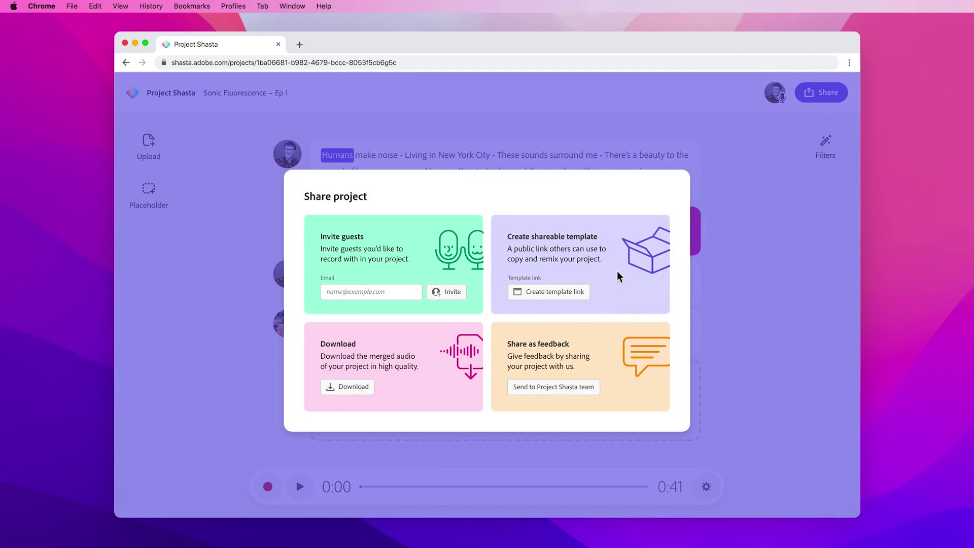
{"action": "left_click", "coordinate": [740, 263]}
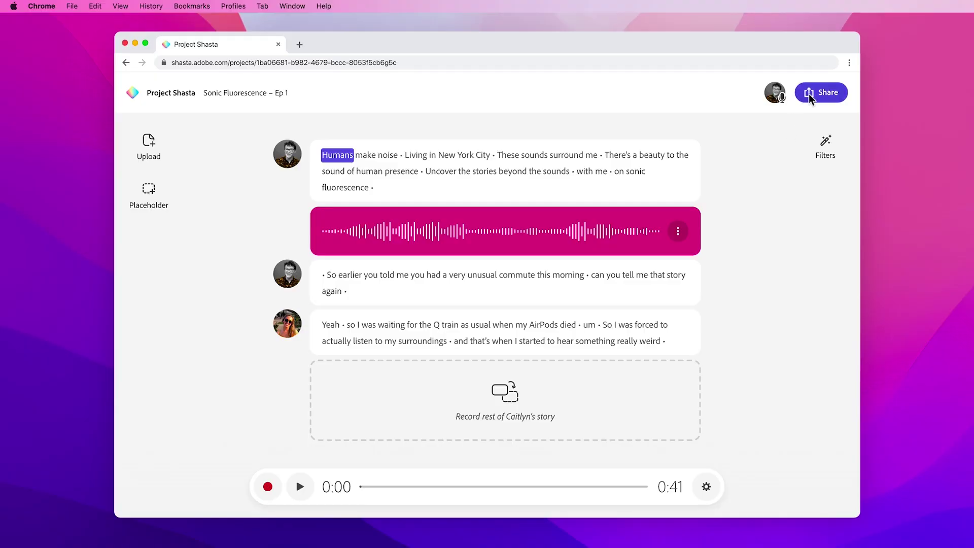
{"action": "left_click", "coordinate": [808, 93]}
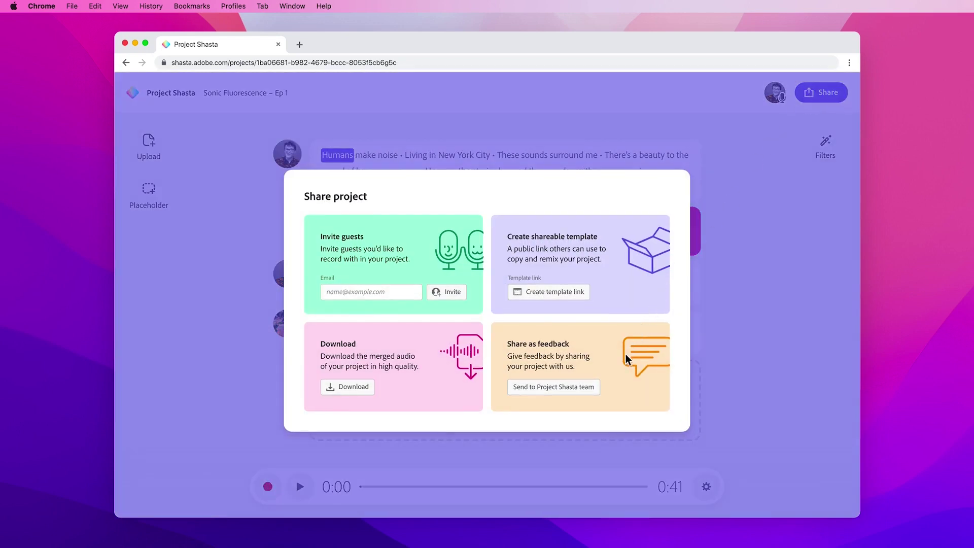